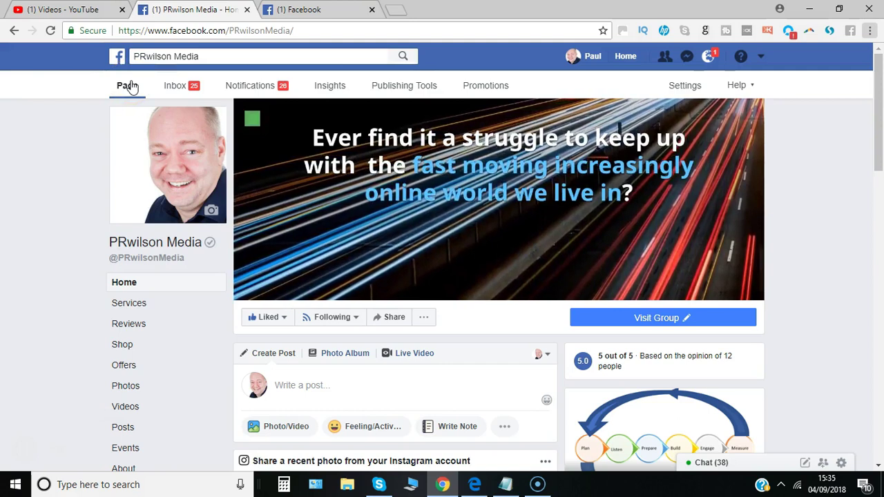
Open the PRwilson Media page's Video Library under Publishing Tools
{"action": "left_click", "coordinate": [417, 87]}
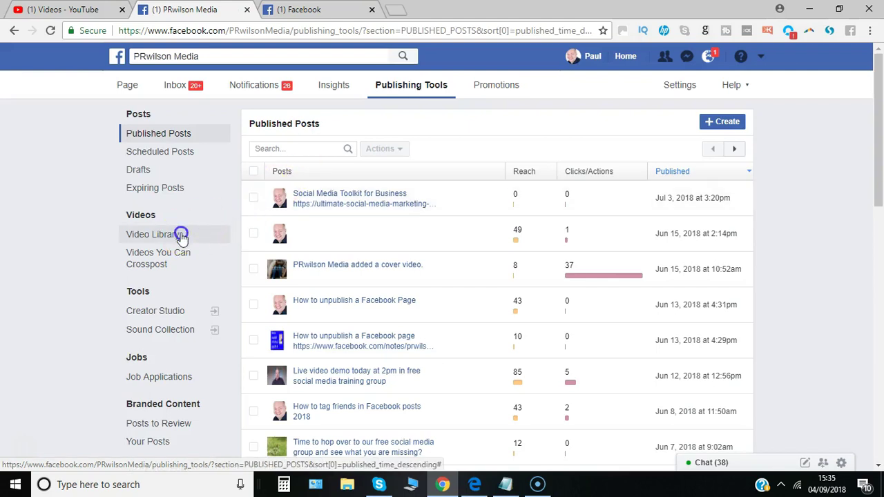
{"action": "left_click", "coordinate": [181, 235]}
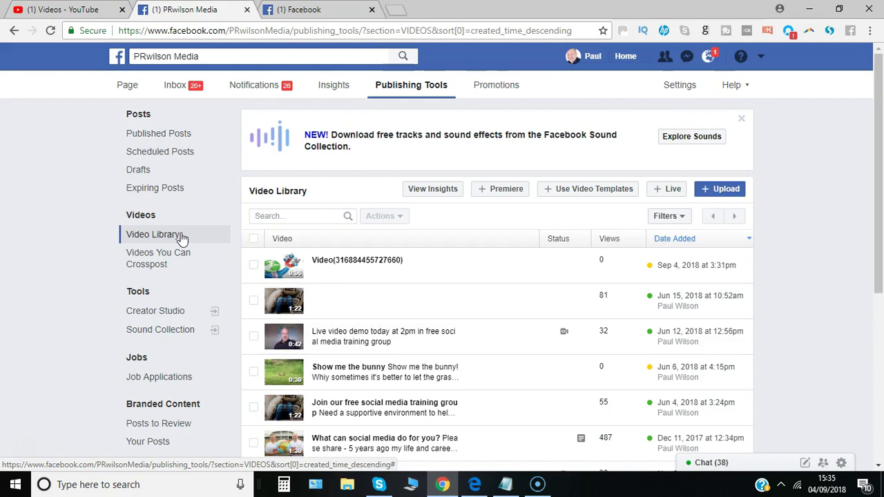
Open the video template gallery and preview the vertical templates
{"action": "left_click", "coordinate": [562, 192]}
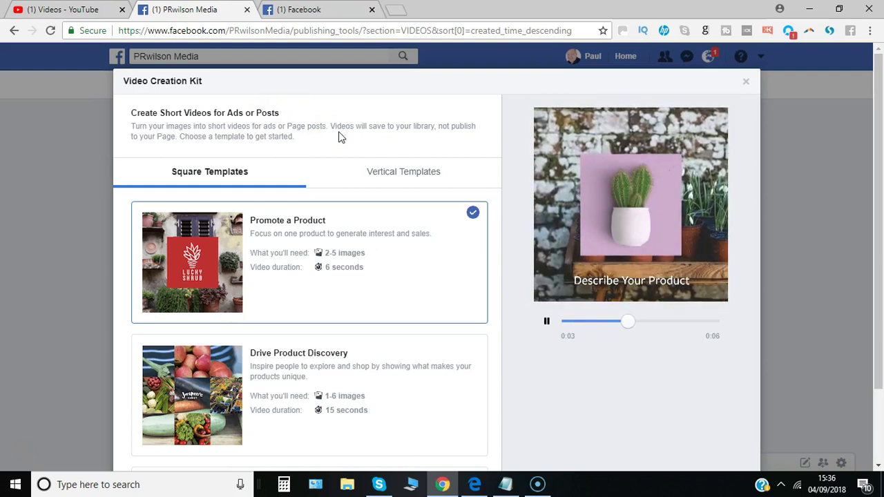
{"action": "left_click", "coordinate": [215, 248]}
{"action": "left_click", "coordinate": [437, 174]}
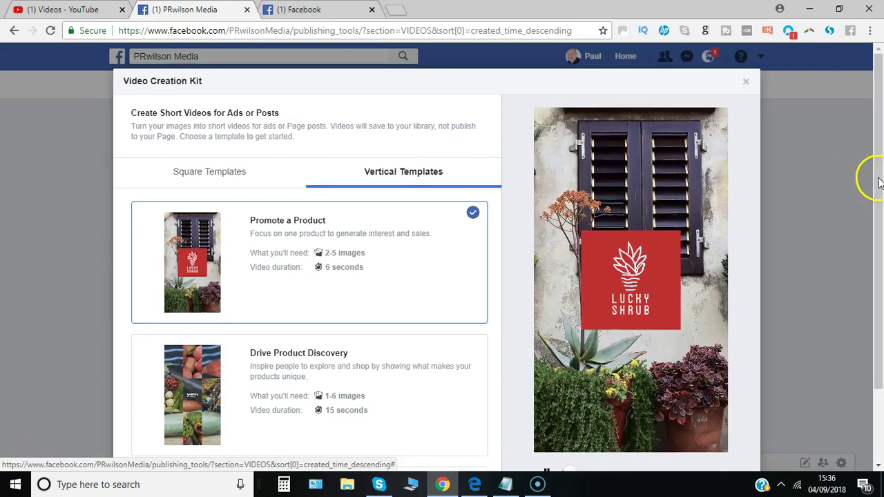
{"action": "left_click_drag", "start_coordinate": [879, 181], "coordinate": [879, 274]}
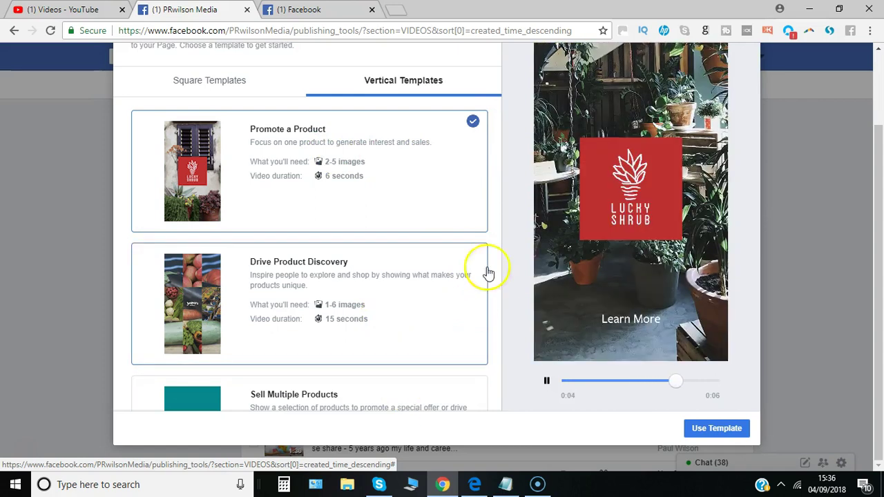
{"action": "left_click", "coordinate": [496, 206]}
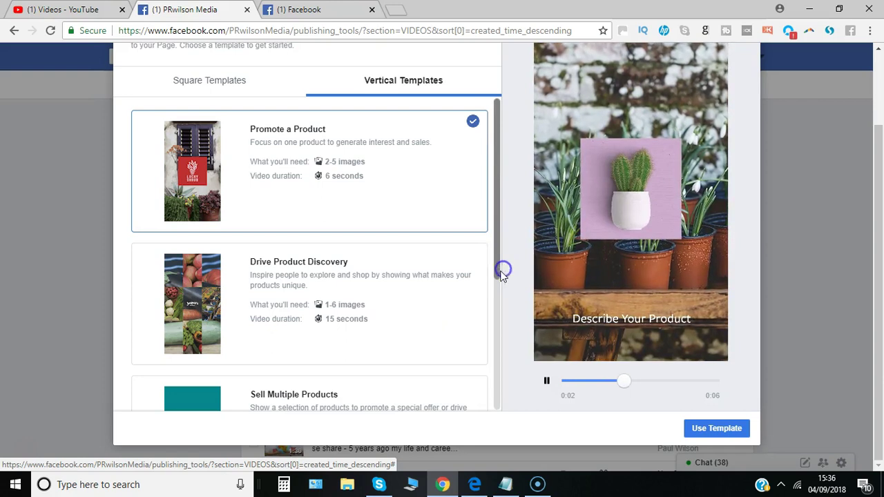
{"action": "scroll", "coordinate": [497, 290], "scroll_direction": "down", "scroll_amount": 3}
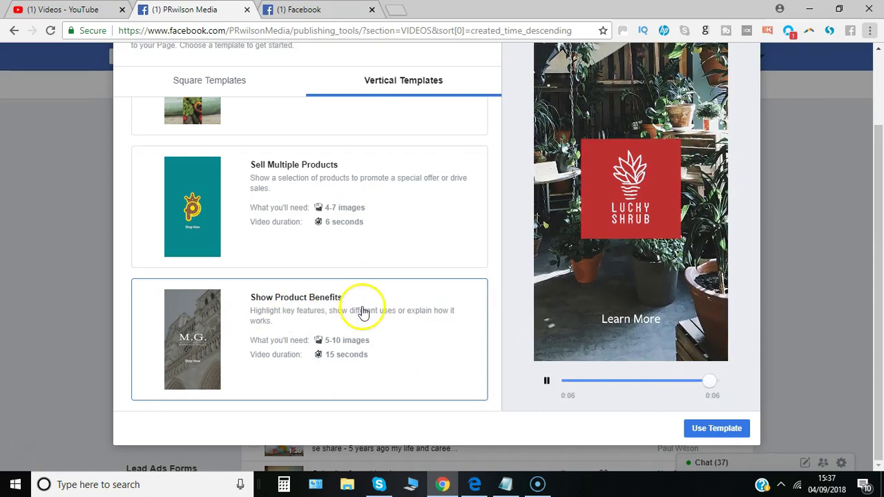
{"action": "left_click_drag", "start_coordinate": [874, 272], "coordinate": [866, 176]}
Preview Sell Multiple Products and Drive Product Discovery, then choose the square Promote a Product template
{"action": "left_click", "coordinate": [245, 177]}
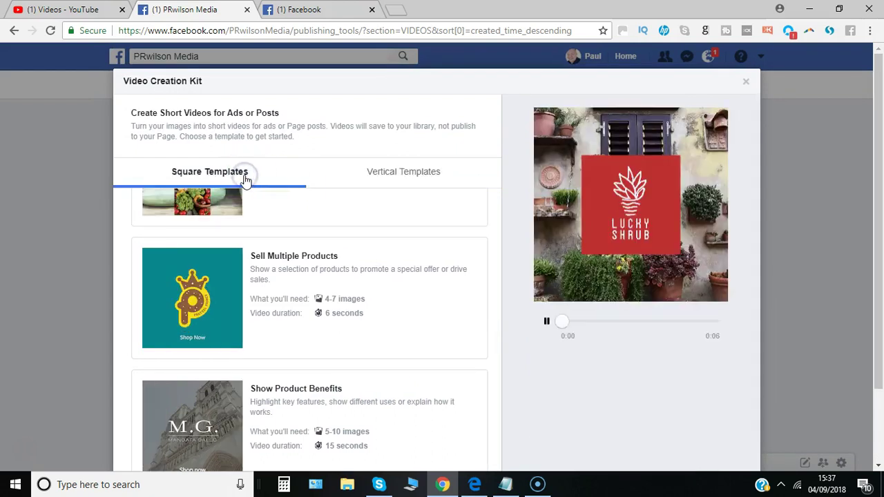
{"action": "left_click", "coordinate": [230, 273]}
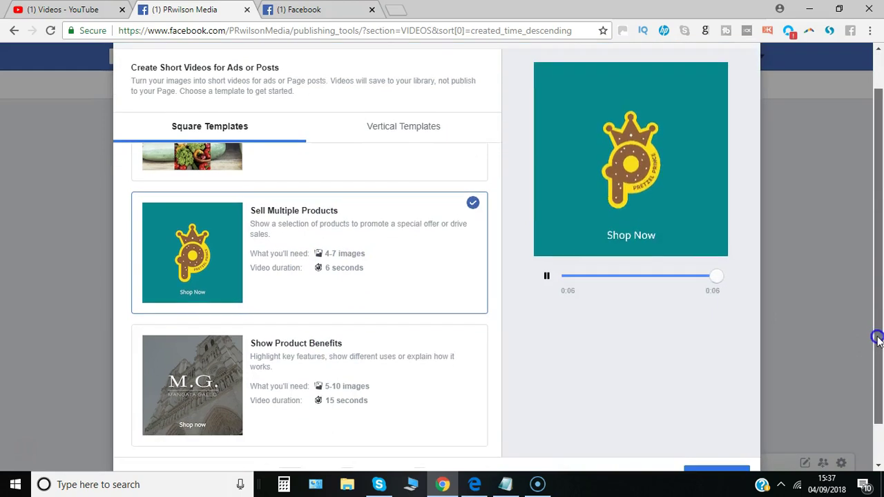
{"action": "mouse_move", "coordinate": [871, 336]}
{"action": "left_mouse_down"}
{"action": "mouse_move", "coordinate": [880, 425]}
{"action": "mouse_move", "coordinate": [852, 258]}
{"action": "left_mouse_up"}
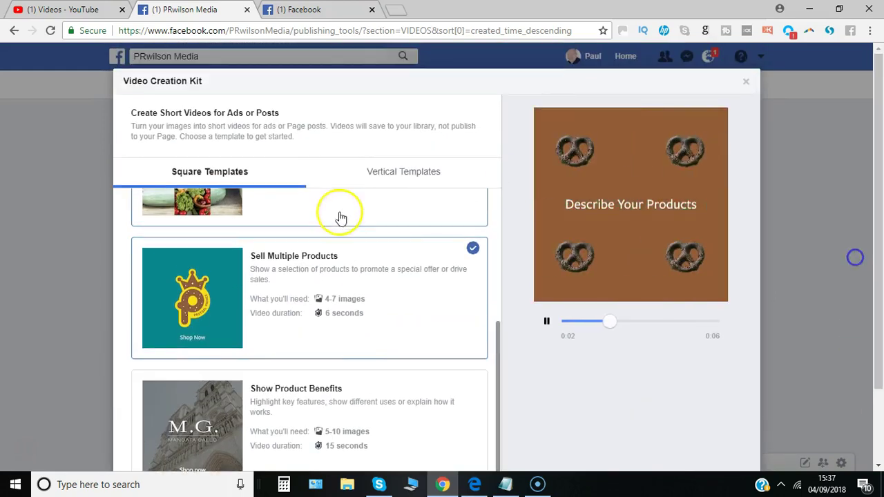
{"action": "left_click", "coordinate": [224, 218]}
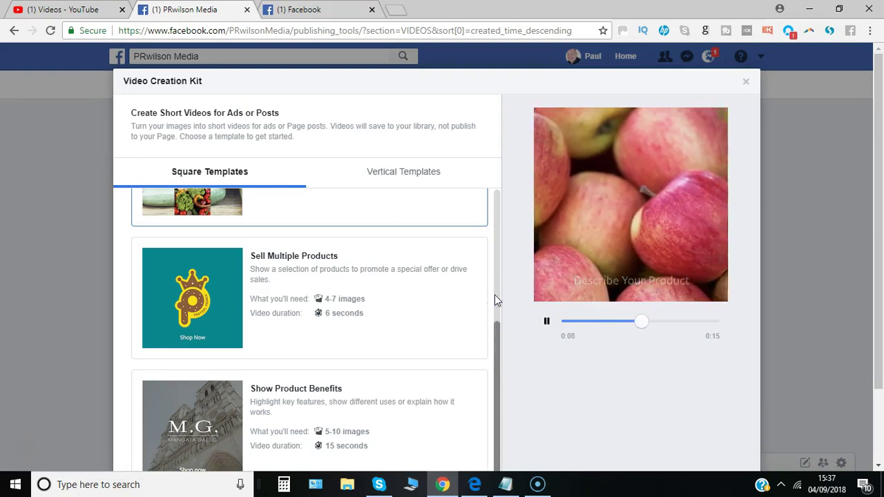
{"action": "scroll", "coordinate": [493, 300], "scroll_direction": "up", "scroll_amount": 4}
{"action": "left_click", "coordinate": [215, 256]}
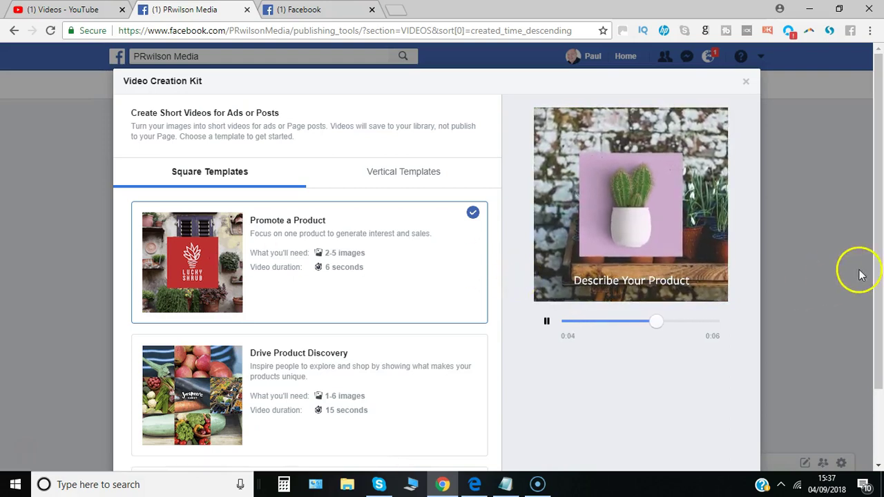
{"action": "left_click_drag", "start_coordinate": [874, 256], "coordinate": [880, 354]}
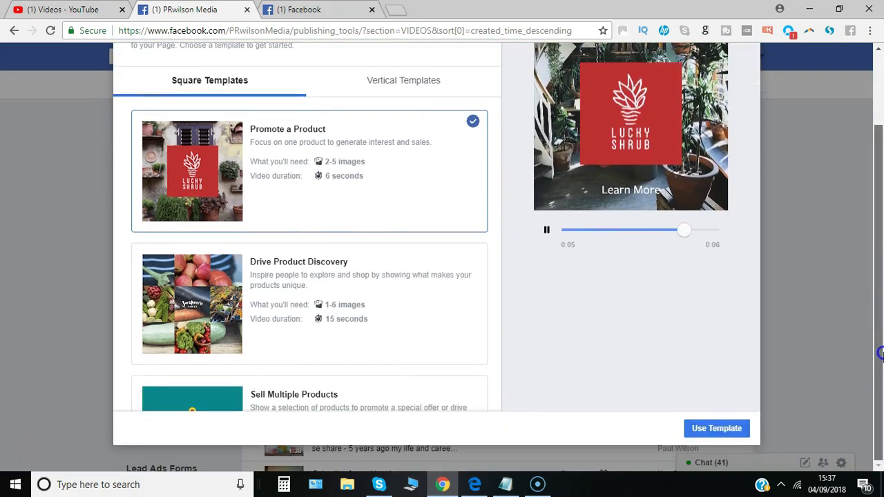
Use the template and give Scene 1 a solid dark navy (#1B1F40) background colour
{"action": "left_click", "coordinate": [724, 428]}
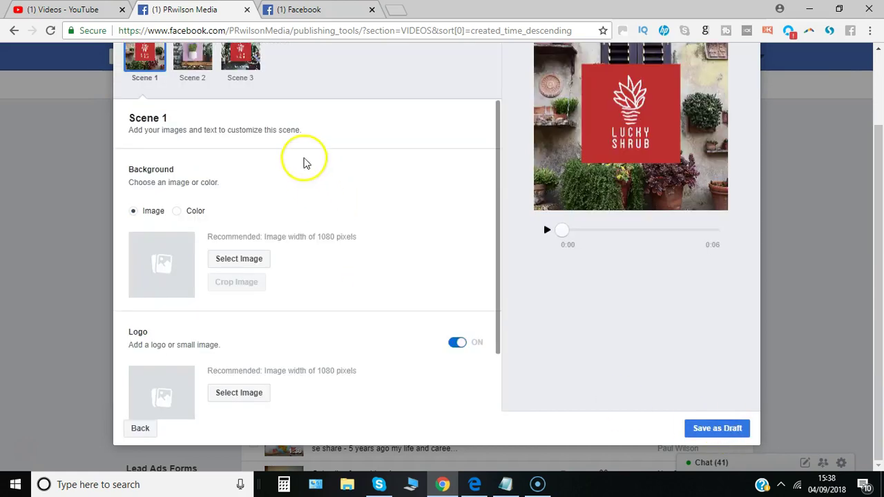
{"action": "left_click_drag", "start_coordinate": [880, 252], "coordinate": [875, 198]}
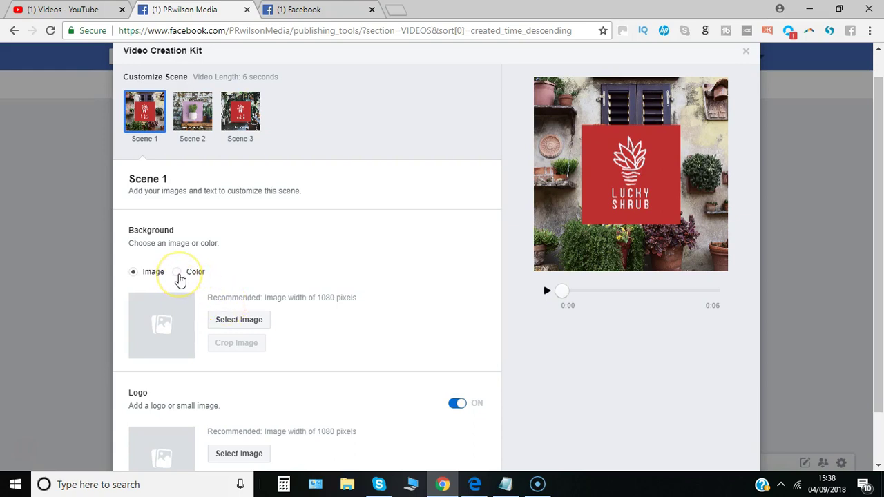
{"action": "left_click", "coordinate": [178, 273]}
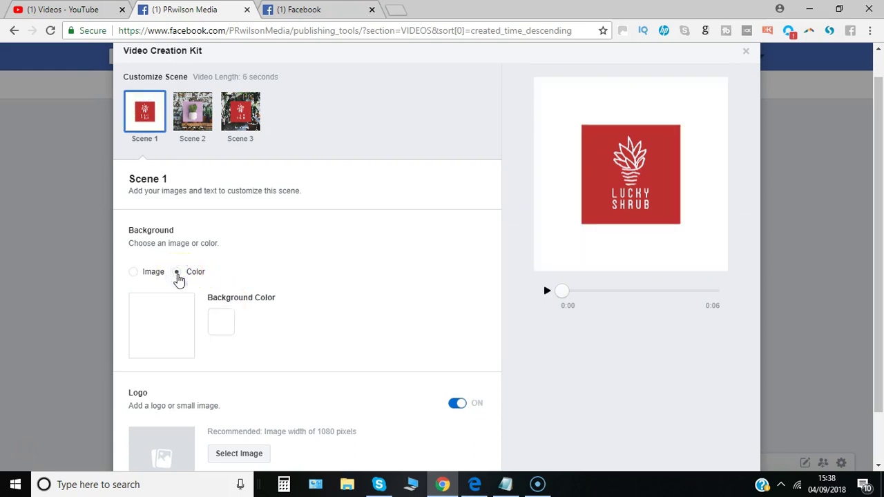
{"action": "left_click", "coordinate": [221, 321]}
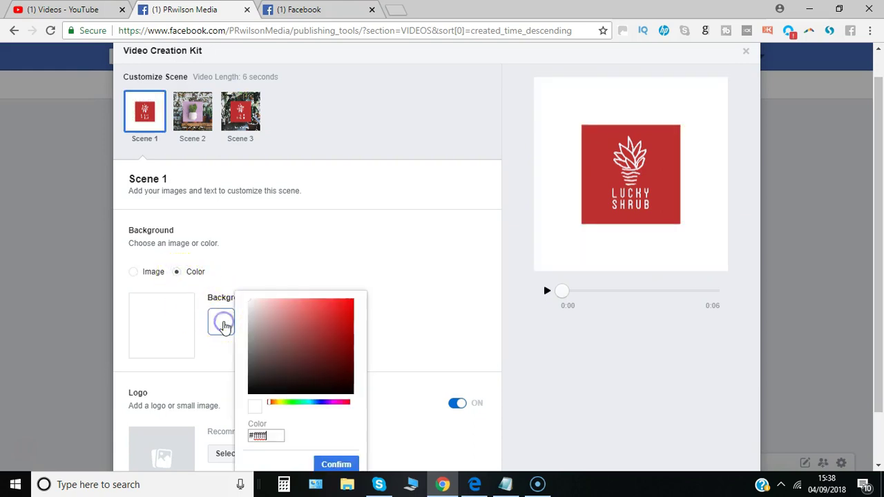
{"action": "left_click", "coordinate": [310, 342]}
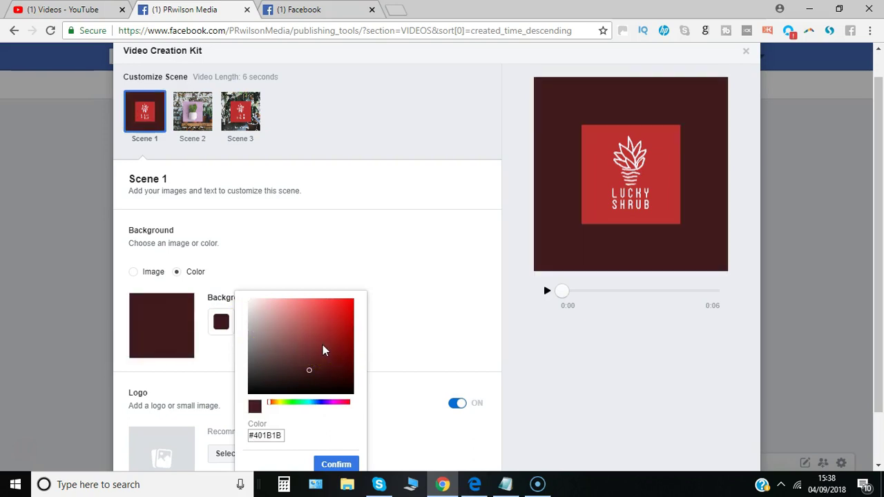
{"action": "left_click", "coordinate": [320, 403]}
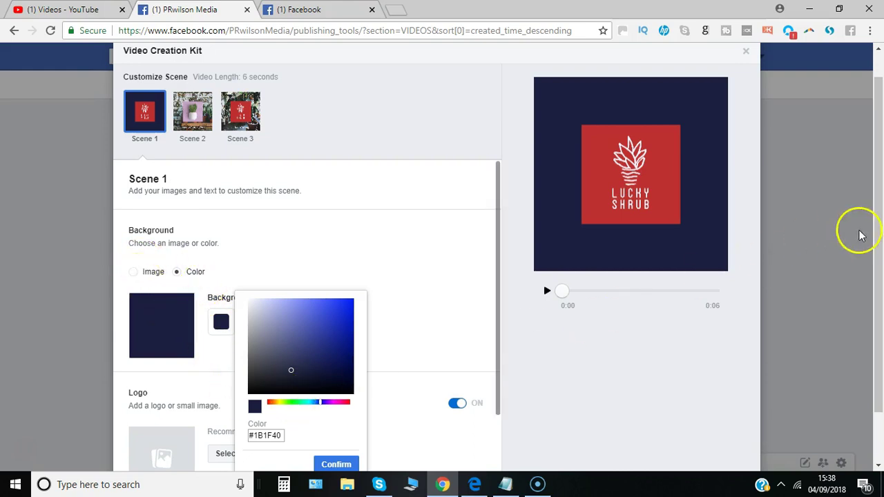
{"action": "scroll", "coordinate": [873, 315], "scroll_direction": "down", "scroll_amount": 1}
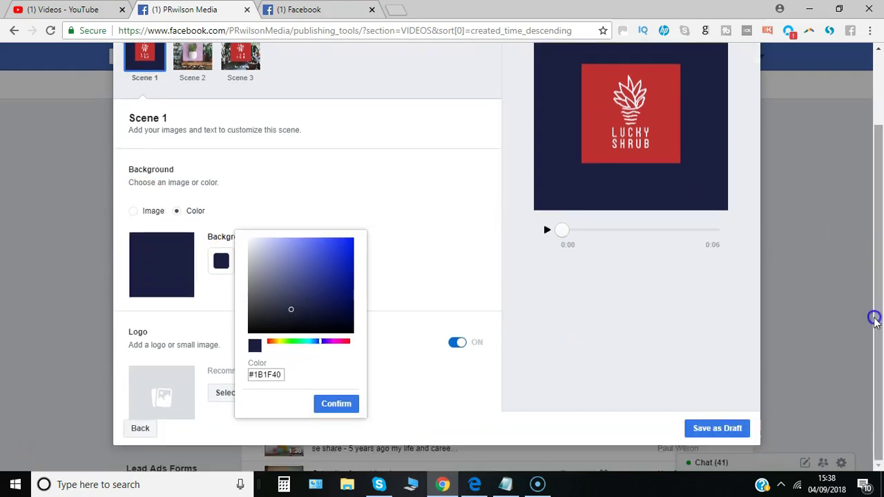
{"action": "left_click", "coordinate": [337, 400]}
{"action": "left_click", "coordinate": [254, 395]}
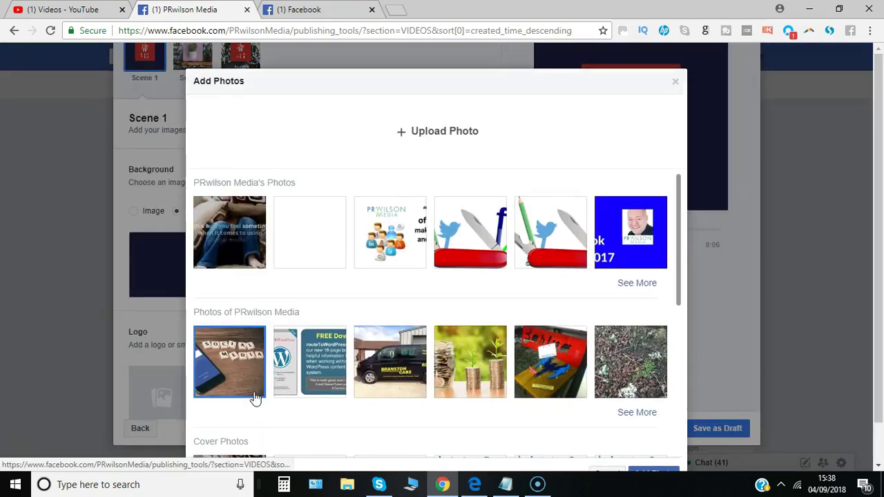
Set the PRwilson Media image as Scene 1's logo
{"action": "left_click", "coordinate": [404, 237]}
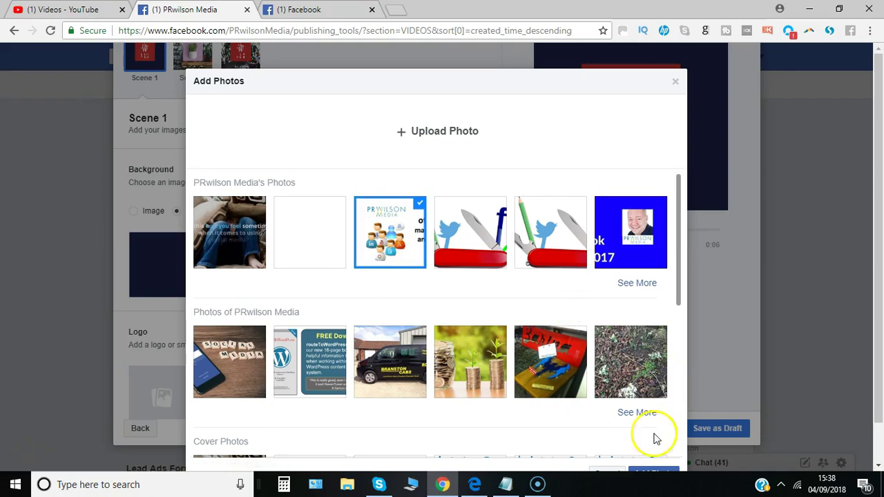
{"action": "left_click", "coordinate": [652, 471]}
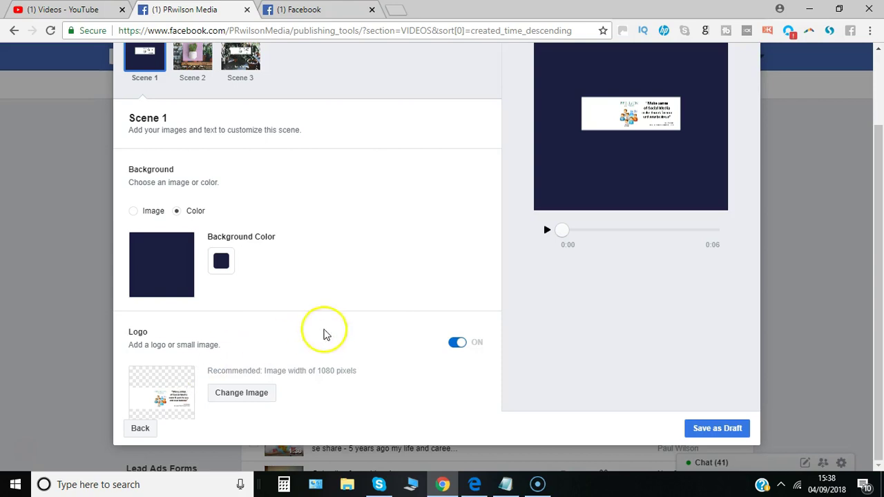
{"action": "left_click", "coordinate": [456, 345]}
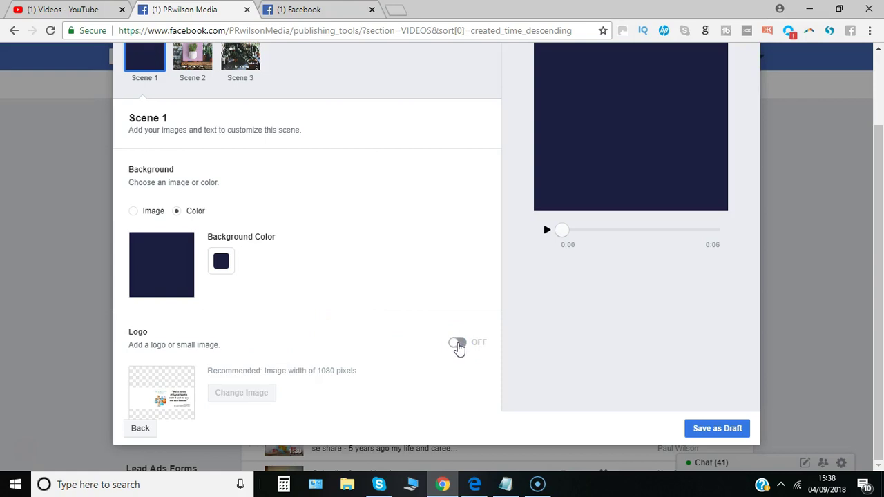
{"action": "left_click", "coordinate": [458, 345]}
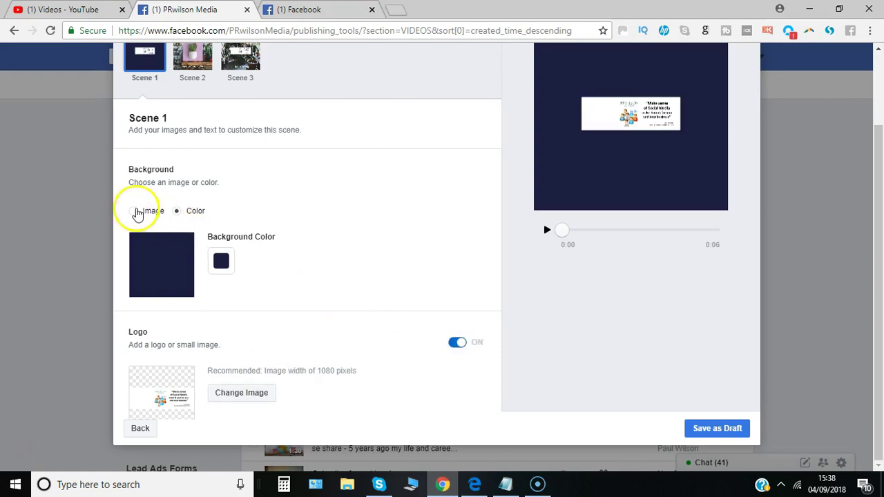
Make the coins-and-seedlings photo Scene 1's background image
{"action": "left_click", "coordinate": [134, 212]}
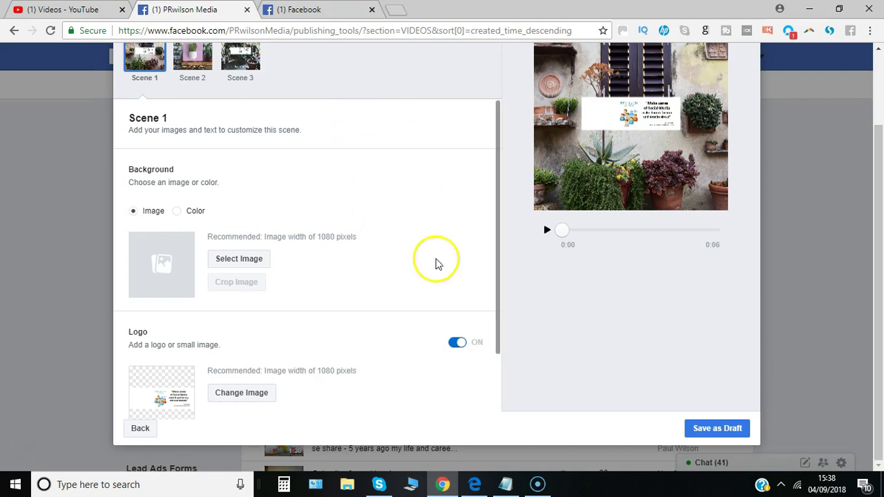
{"action": "left_click", "coordinate": [255, 262]}
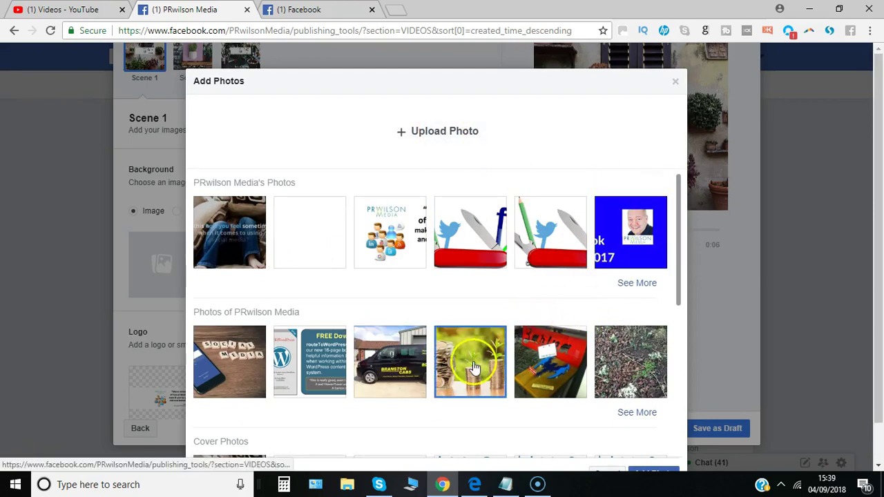
{"action": "left_click", "coordinate": [669, 468]}
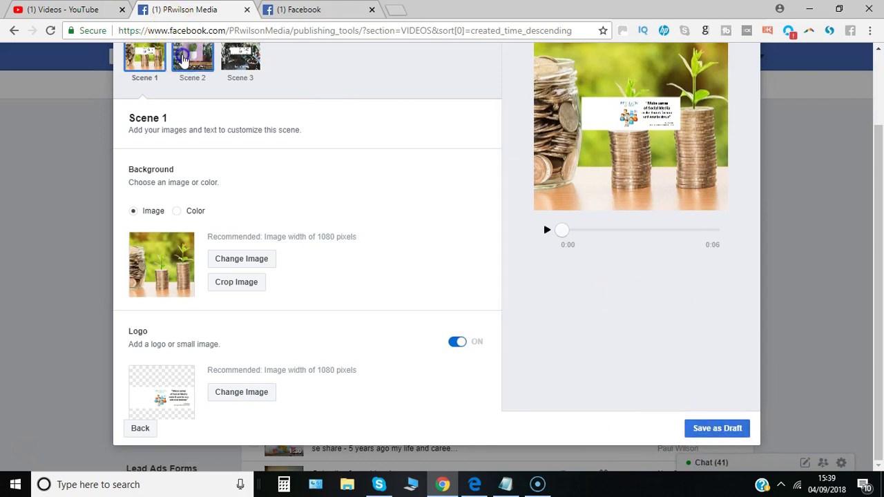
On Scene 2, enter the text overlay 'Social media training group'
{"action": "left_click", "coordinate": [183, 61]}
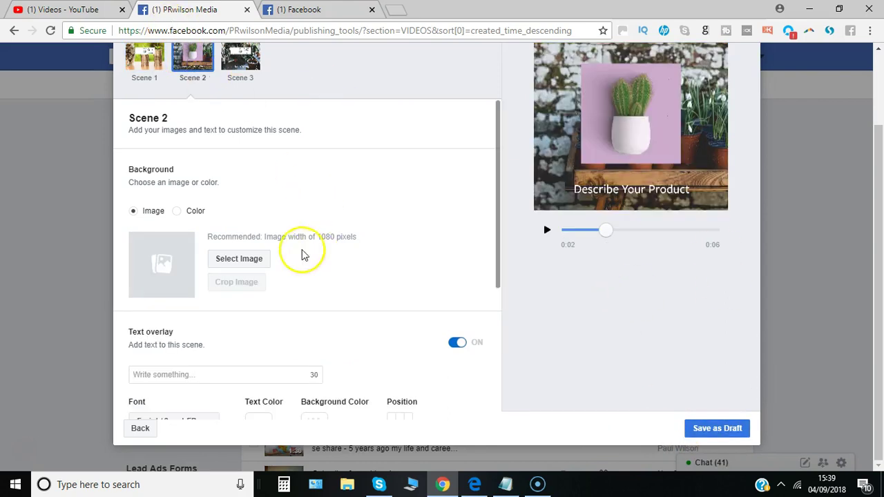
{"action": "left_click", "coordinate": [196, 373]}
{"action": "type", "text": "S"}
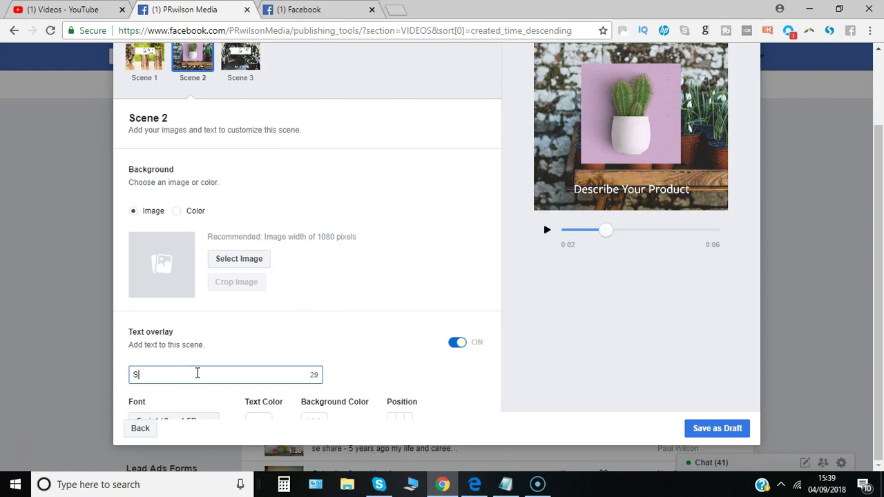
{"action": "type", "text": "ocial media traini"}
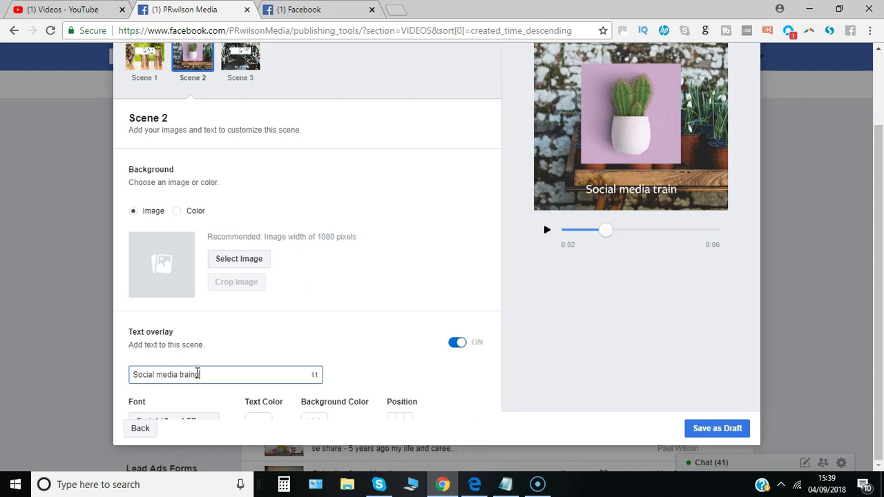
{"action": "type", "text": "ng group"}
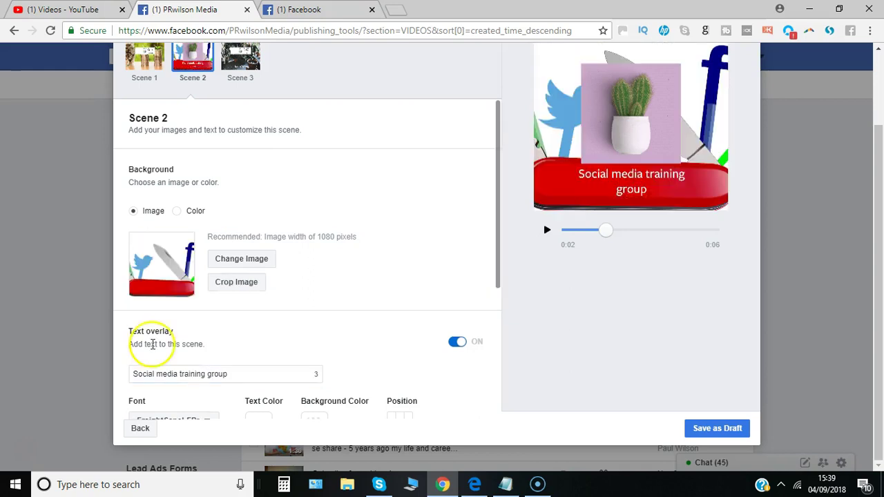
Crop Scene 2's pocketknife background to frame the knife blade and Facebook f
{"action": "left_click", "coordinate": [230, 292]}
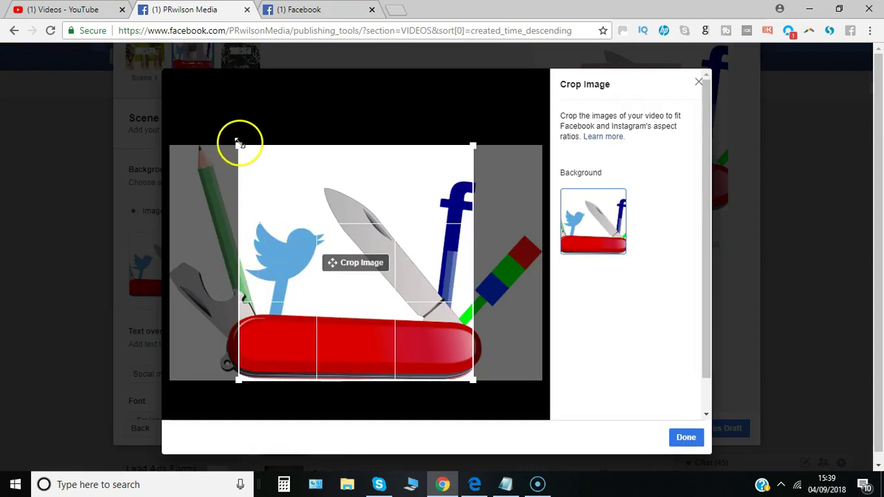
{"action": "left_click_drag", "start_coordinate": [237, 146], "coordinate": [207, 152]}
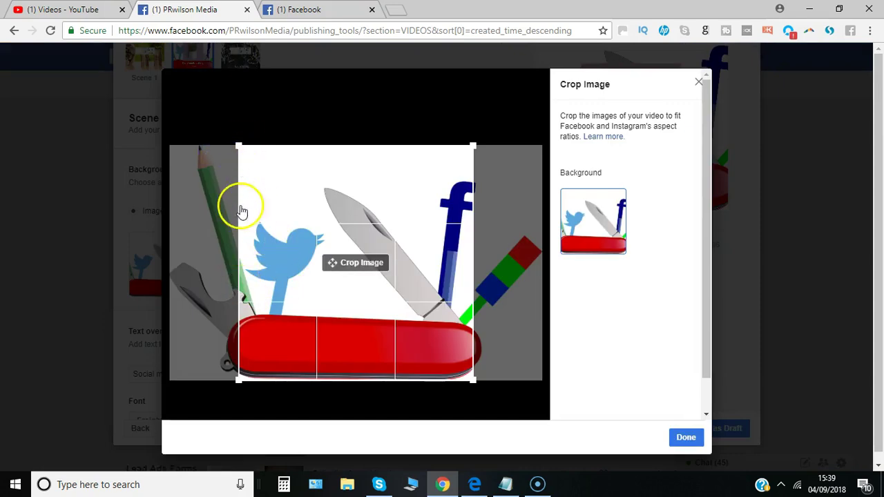
{"action": "left_click_drag", "start_coordinate": [238, 256], "coordinate": [221, 258]}
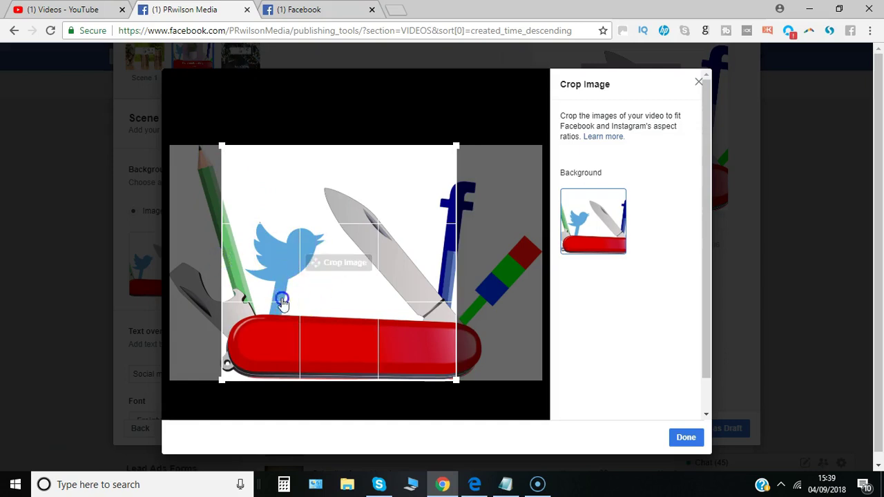
{"action": "left_click_drag", "start_coordinate": [216, 311], "coordinate": [219, 366]}
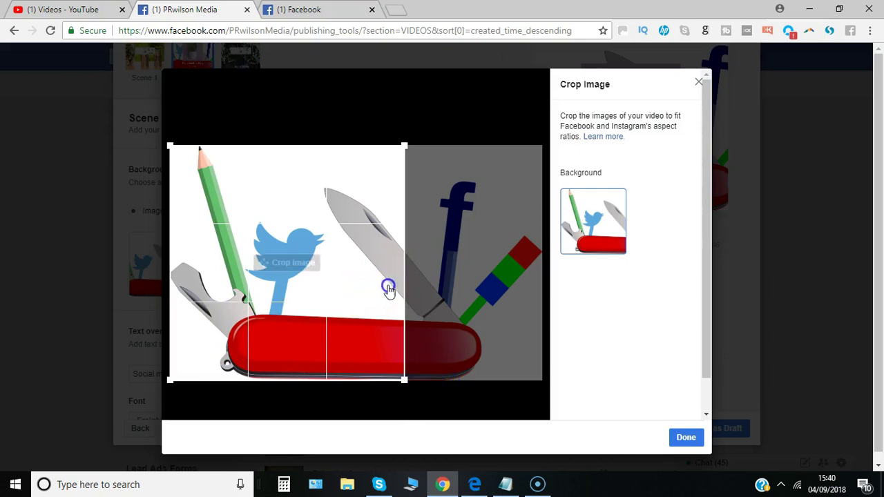
{"action": "left_click_drag", "start_coordinate": [369, 306], "coordinate": [414, 246]}
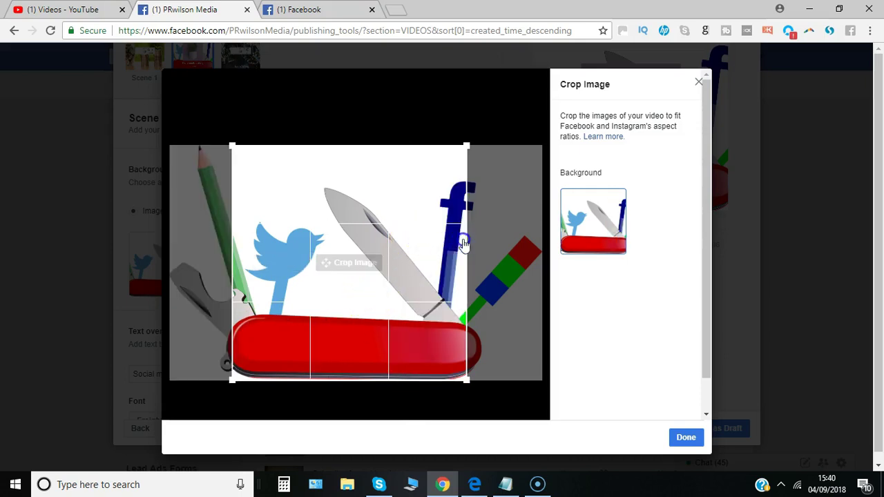
{"action": "left_click", "coordinate": [490, 247]}
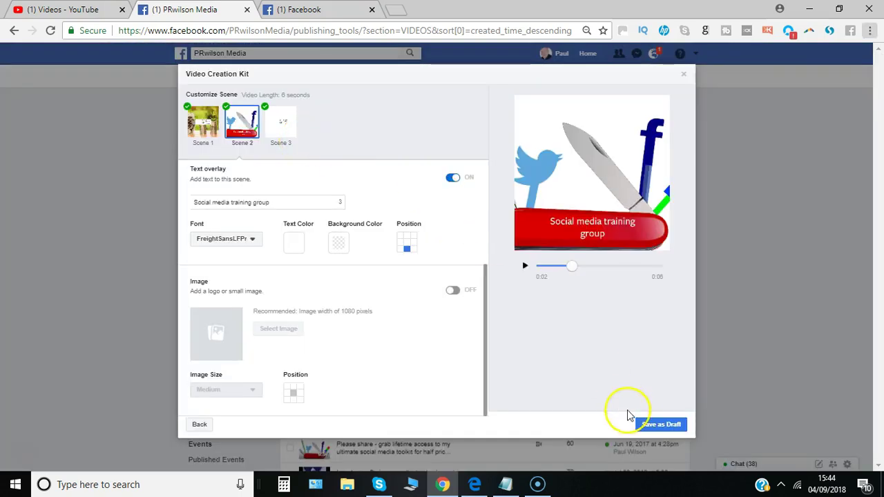
Save the video as a draft, then open the globe-and-social-icons video's details
{"action": "left_click", "coordinate": [648, 426]}
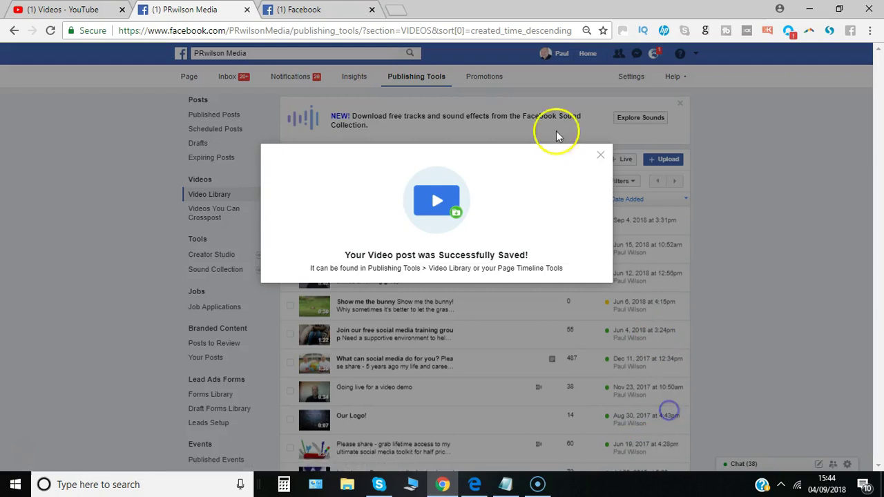
{"action": "left_click", "coordinate": [600, 155]}
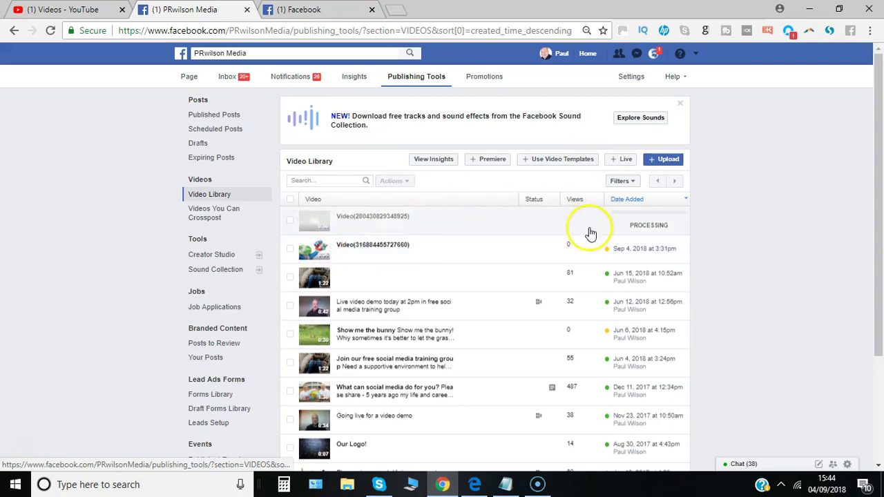
{"action": "left_click", "coordinate": [317, 259]}
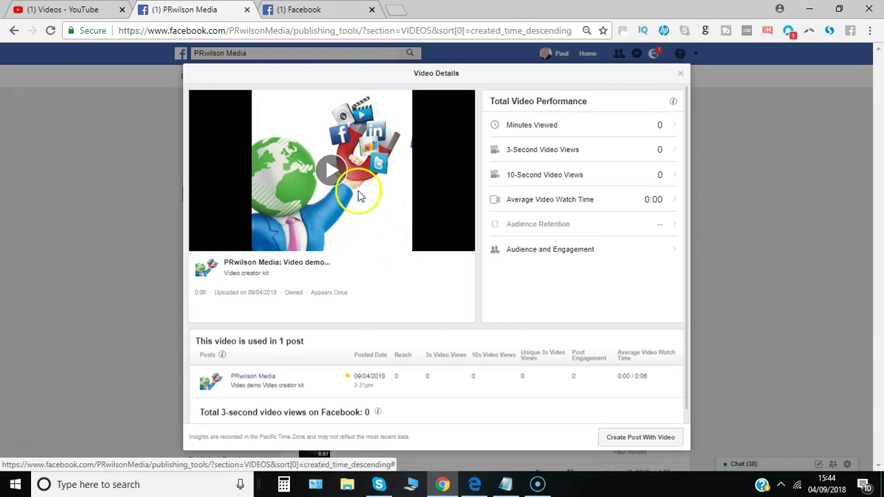
Play the video preview, then create a new post with this video
{"action": "left_click", "coordinate": [331, 169]}
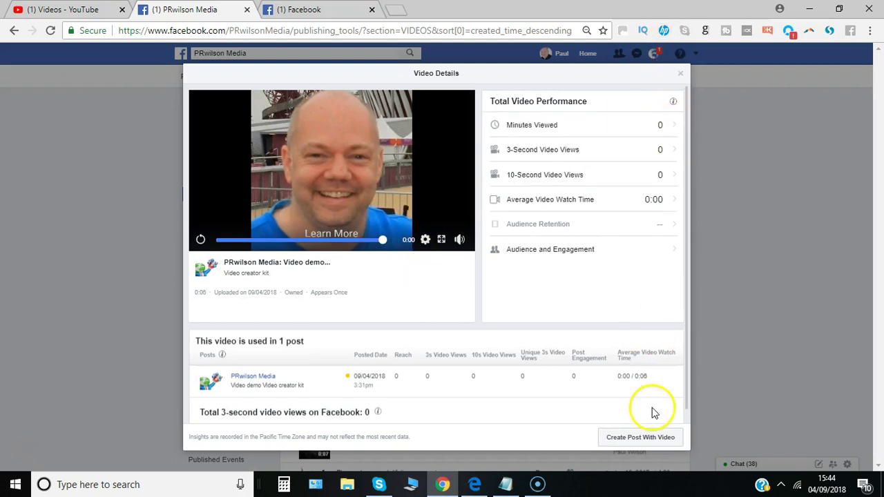
{"action": "left_click", "coordinate": [646, 439]}
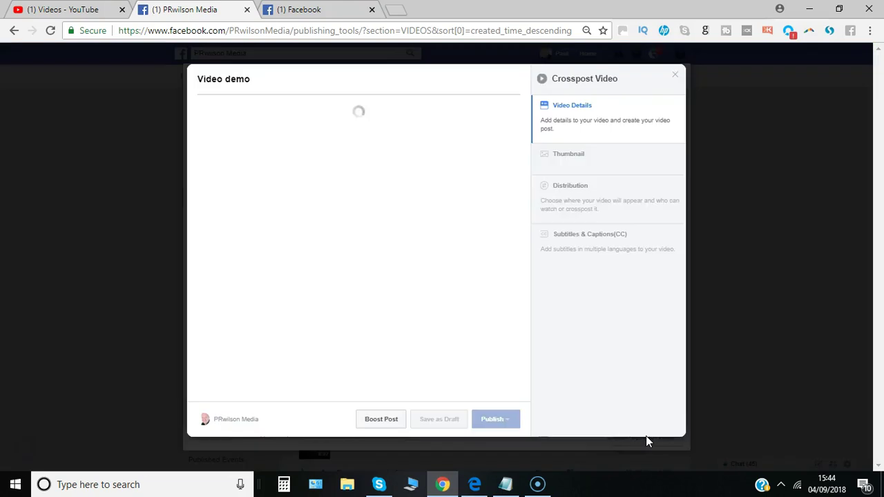